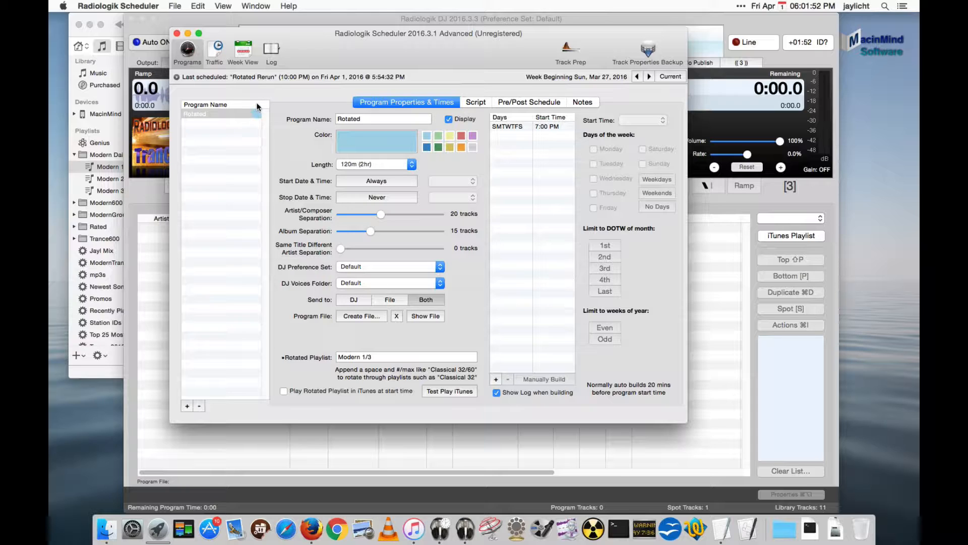
- Examine each line of the Rotated program's script, from the opening time announcement through the final fill command
{"action": "left_click", "coordinate": [207, 113]}
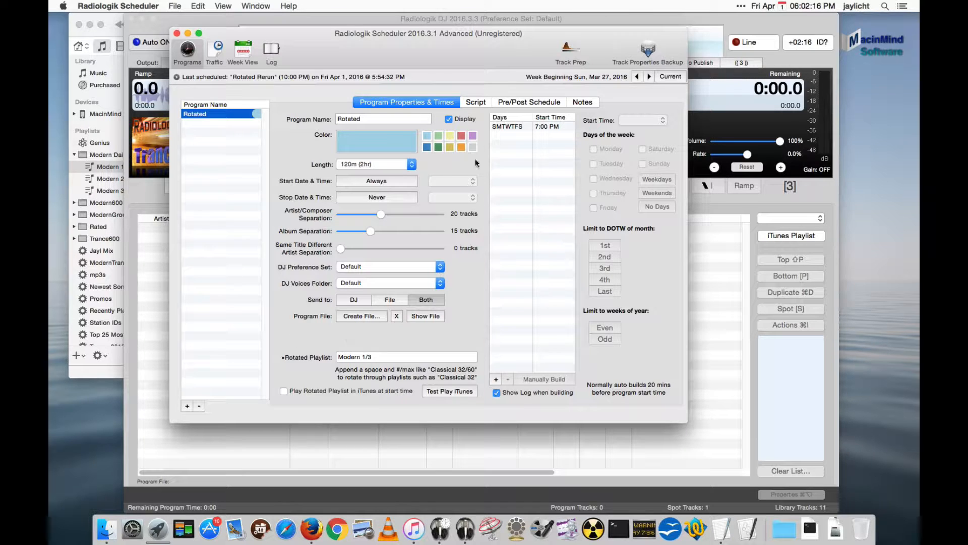
{"action": "left_click", "coordinate": [478, 102]}
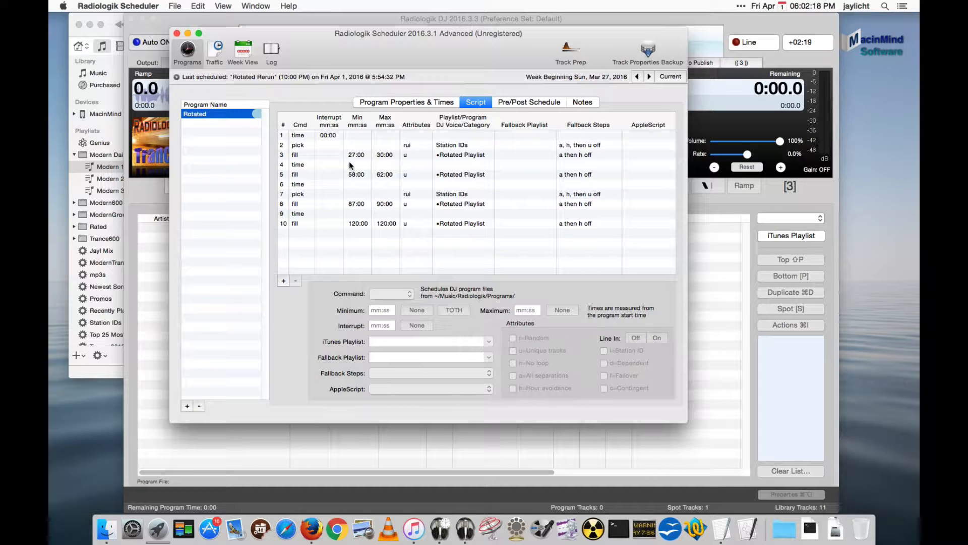
{"action": "left_click", "coordinate": [356, 134]}
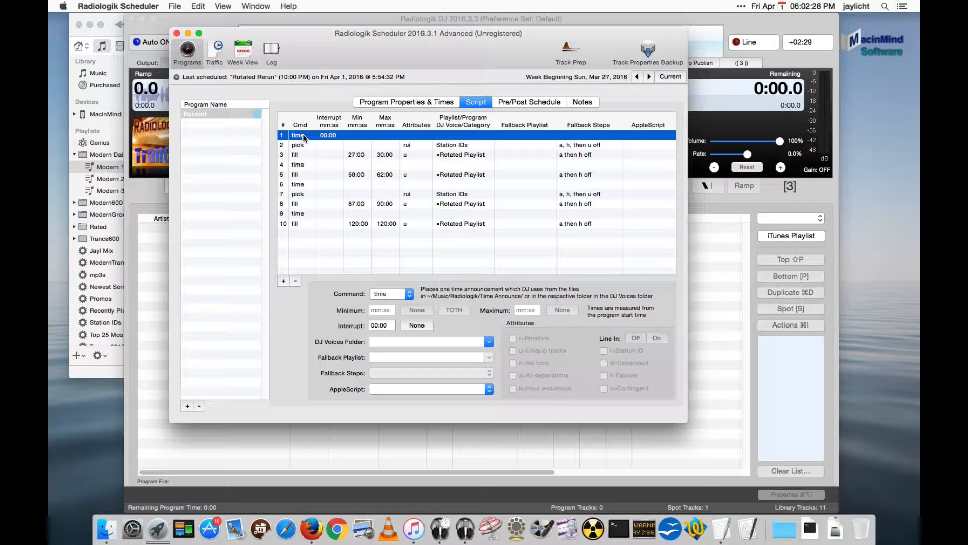
{"action": "left_click", "coordinate": [329, 145]}
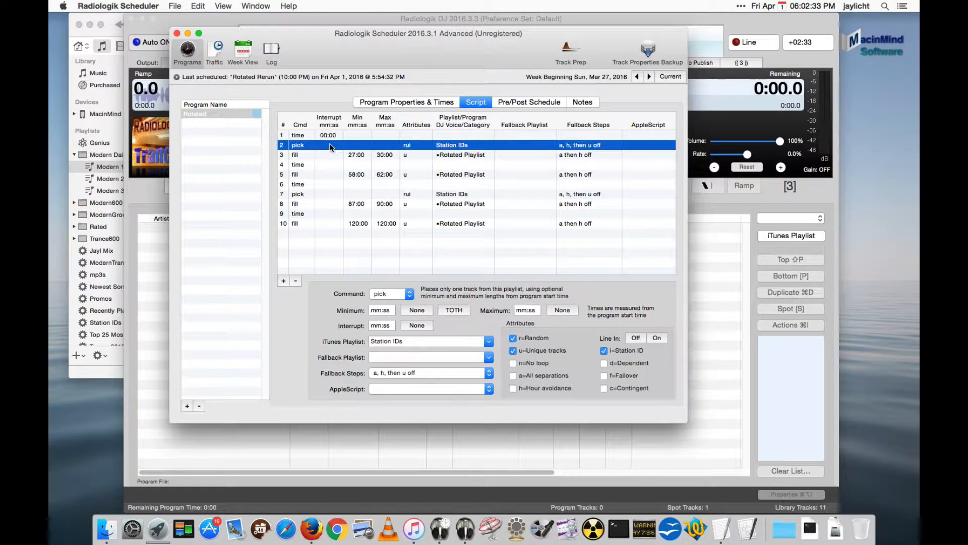
{"action": "left_click", "coordinate": [453, 154]}
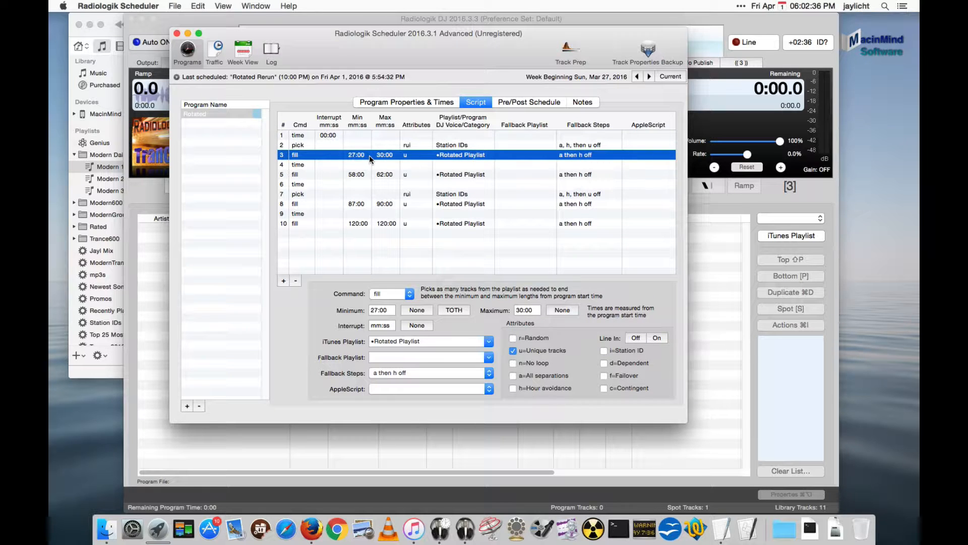
{"action": "left_click", "coordinate": [450, 165]}
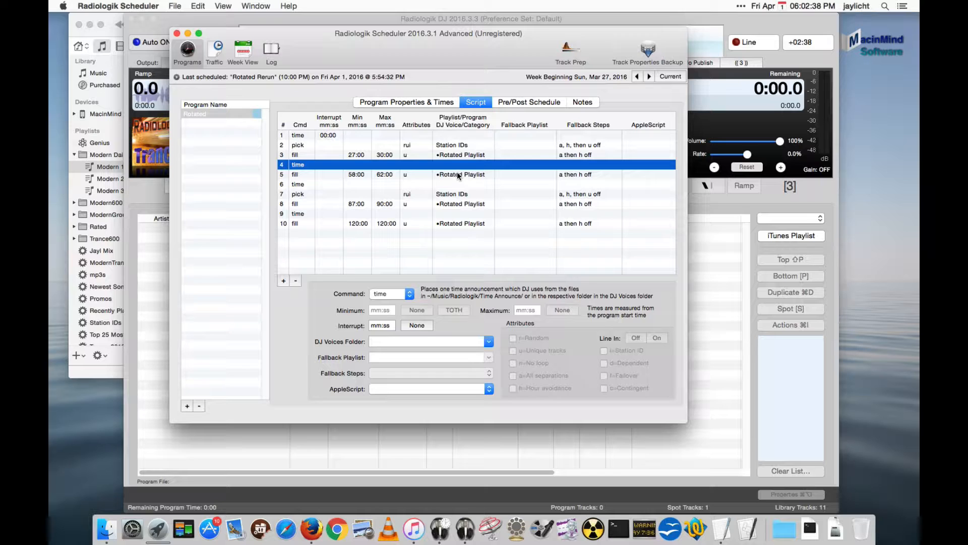
{"action": "left_click", "coordinate": [453, 174]}
{"action": "left_click", "coordinate": [449, 184]}
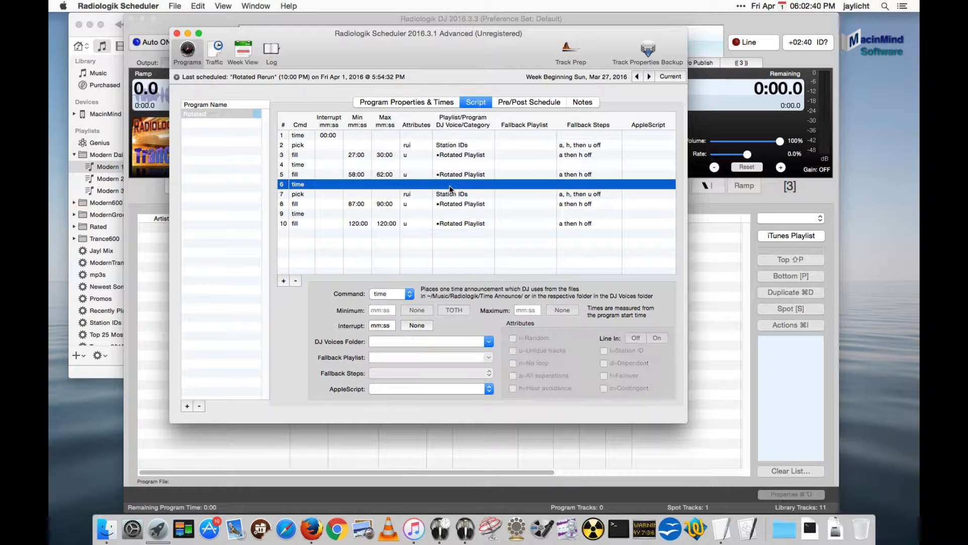
{"action": "left_click", "coordinate": [456, 194]}
{"action": "left_click", "coordinate": [462, 203]}
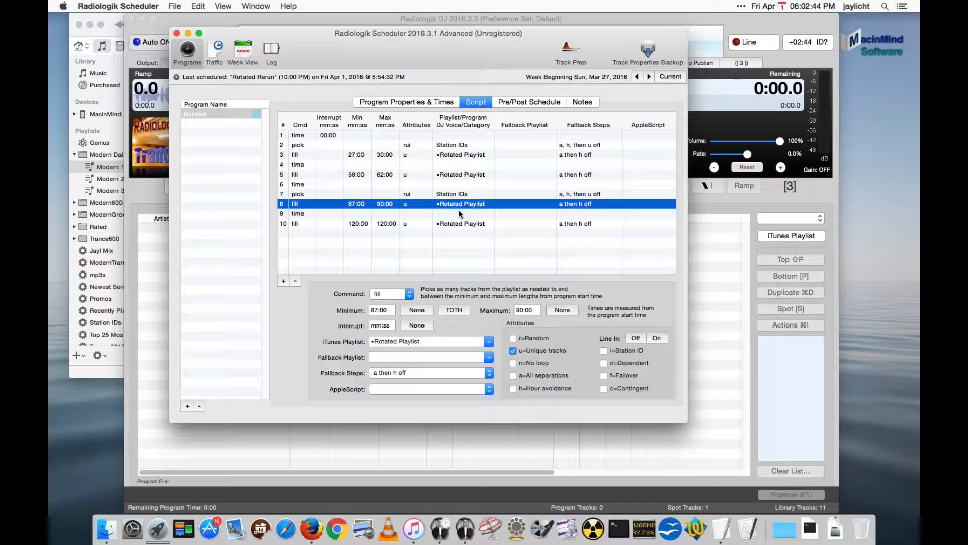
{"action": "left_click", "coordinate": [458, 212]}
{"action": "left_click", "coordinate": [398, 225]}
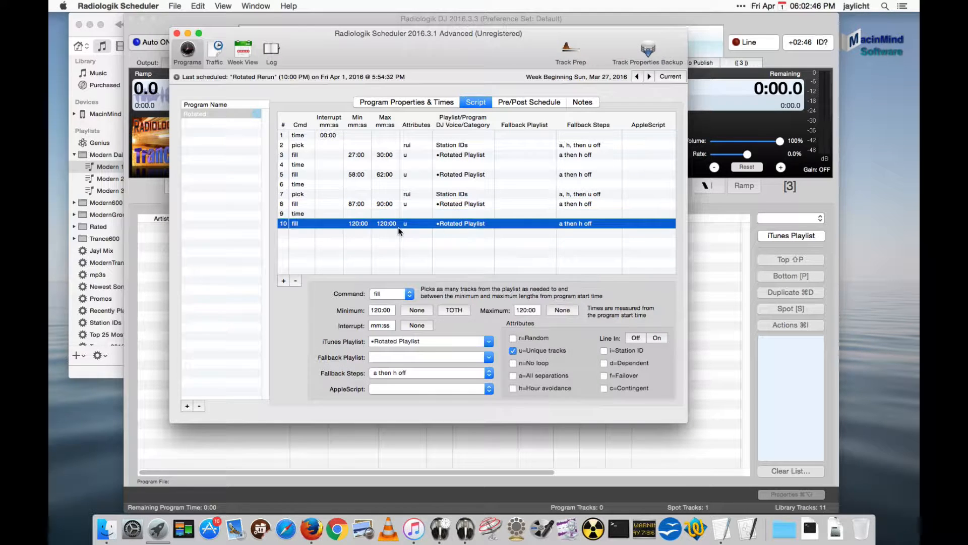
- Keep the Rotated program sent to Both and create its program file Rotated.rlprg in the Programs folder, replacing the existing file
{"action": "left_click", "coordinate": [435, 103]}
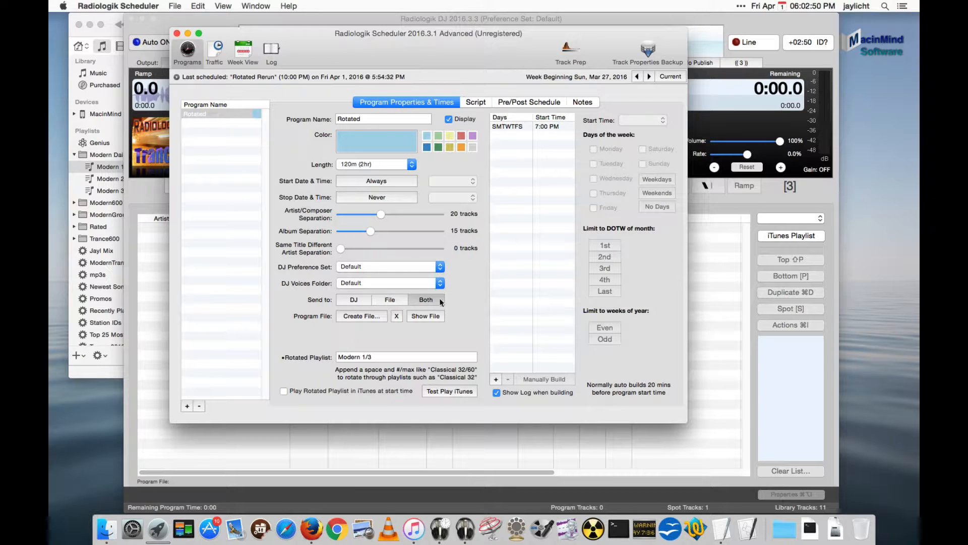
{"action": "left_click", "coordinate": [367, 302]}
{"action": "left_click", "coordinate": [427, 301]}
{"action": "left_click", "coordinate": [370, 316]}
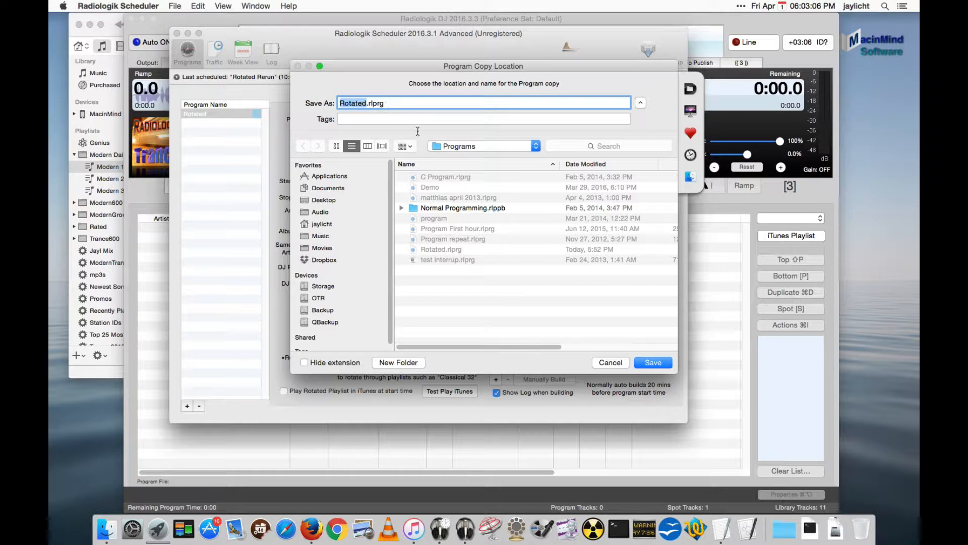
{"action": "left_click", "coordinate": [652, 362]}
{"action": "left_click", "coordinate": [624, 137]}
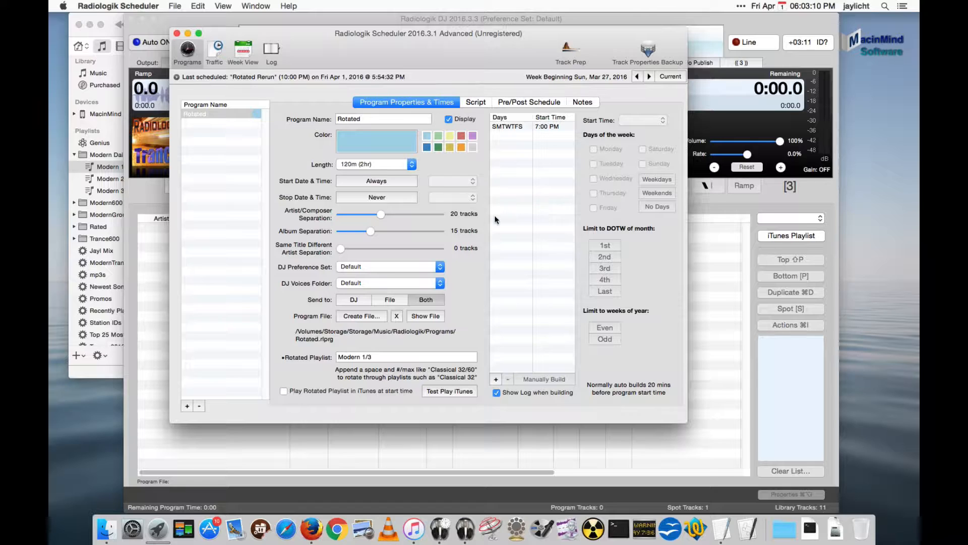
- Manually build the Rotated program for its daily 7:00 PM start time
{"action": "left_click", "coordinate": [197, 115]}
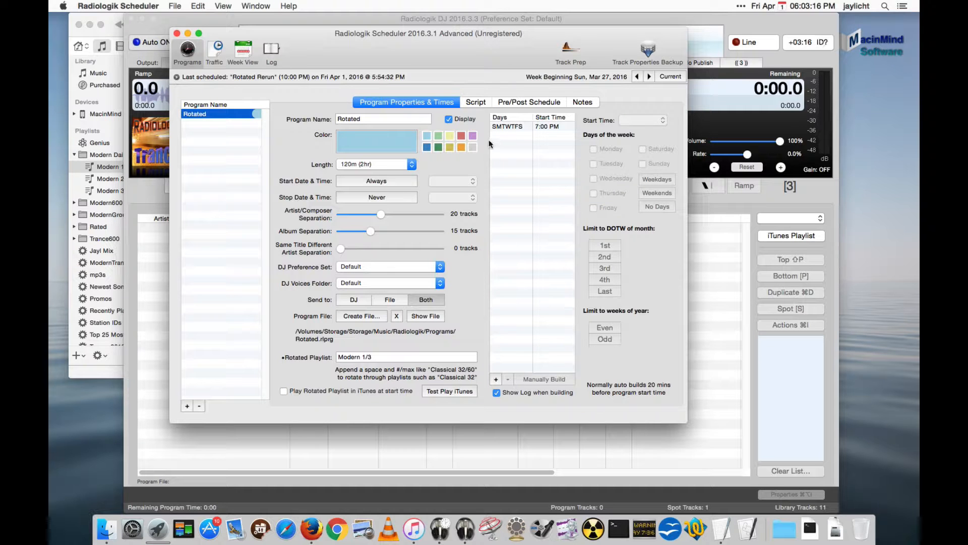
{"action": "left_click", "coordinate": [499, 125]}
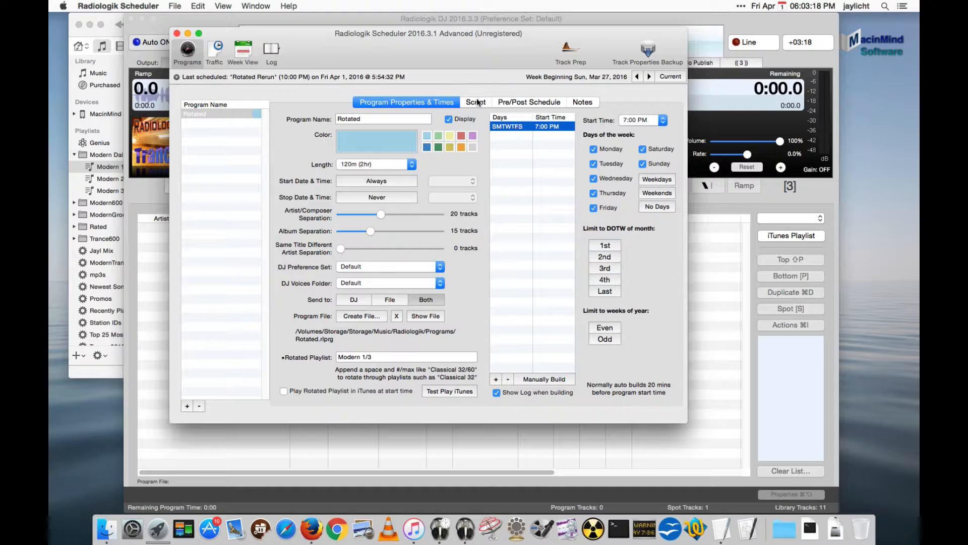
{"action": "left_click", "coordinate": [561, 377]}
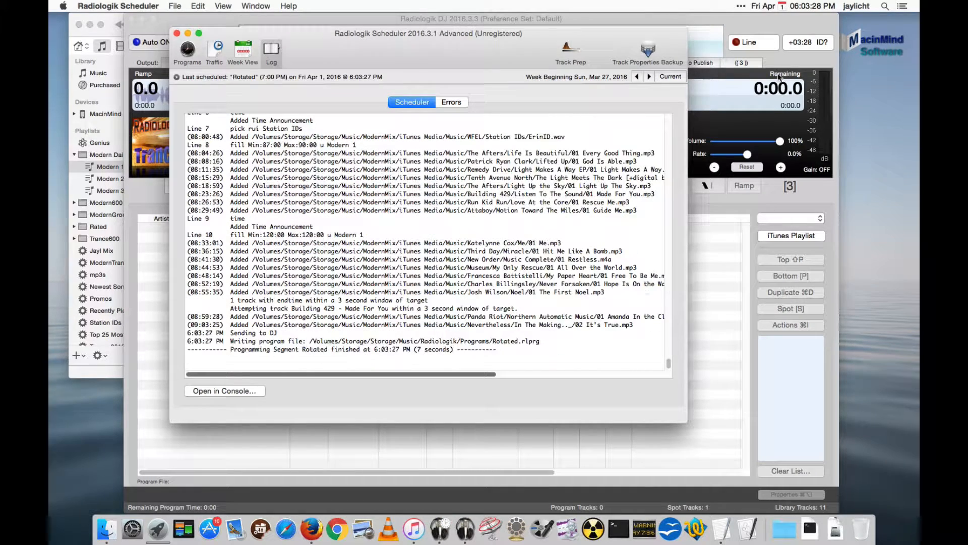
- Switch to Radiologik DJ, look through the built program queue, and clear the whole list
{"action": "left_click", "coordinate": [770, 19]}
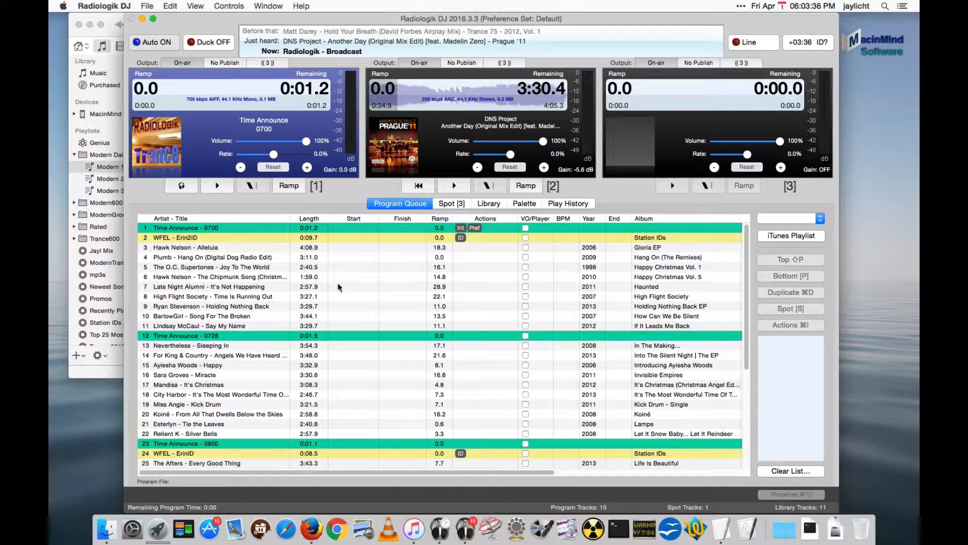
{"action": "scroll", "coordinate": [404, 341], "scroll_direction": "down", "scroll_amount": 6}
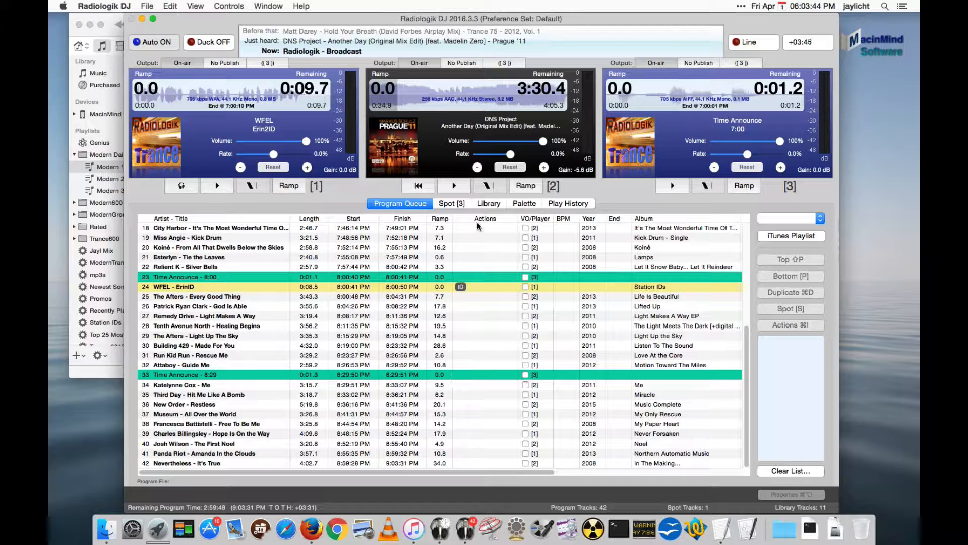
{"action": "left_click", "coordinate": [782, 472]}
{"action": "key", "text": "Return"}
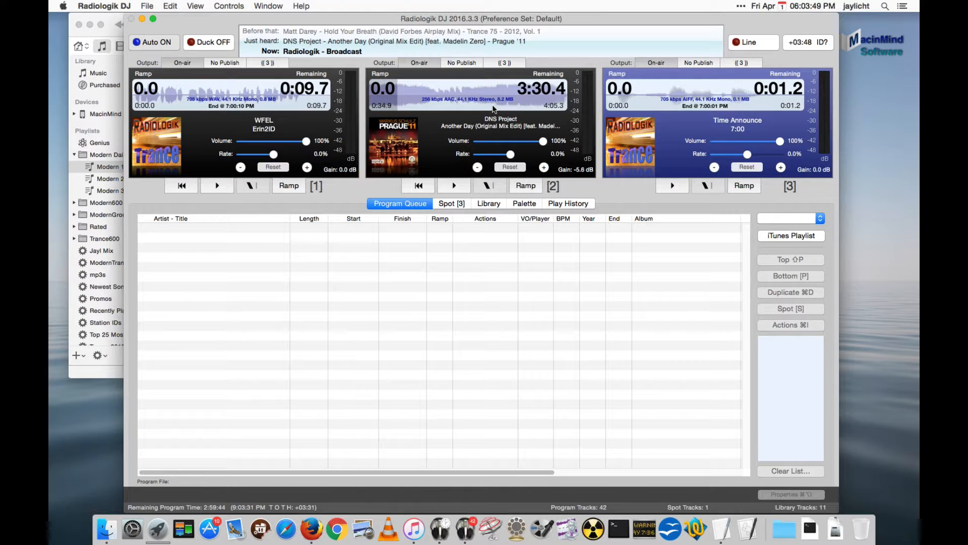
- Return to Radiologik Scheduler's programs, check Rotated.rlprg in the Radiologik folder's Programs subfolder, and close that Finder window
{"action": "left_click", "coordinate": [440, 528]}
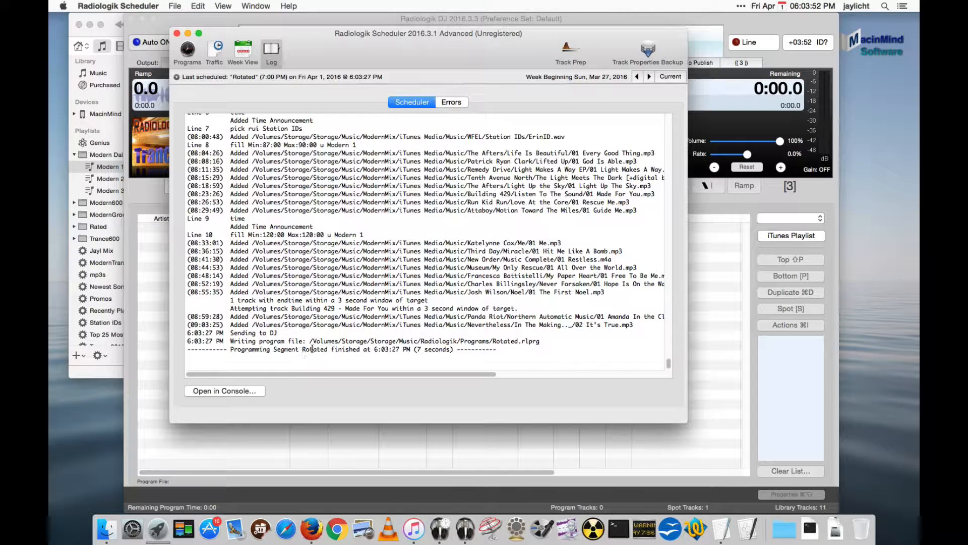
{"action": "left_click", "coordinate": [200, 47]}
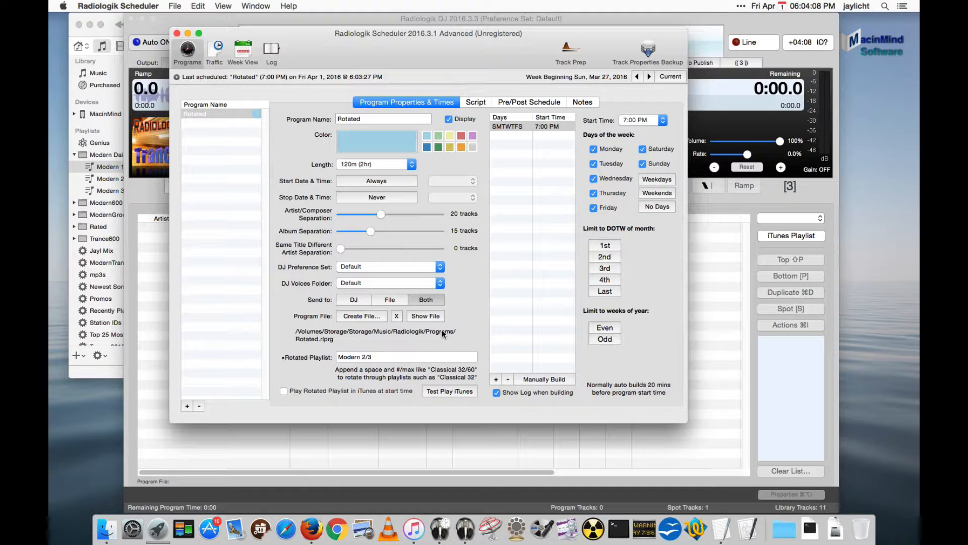
{"action": "left_click", "coordinate": [174, 6]}
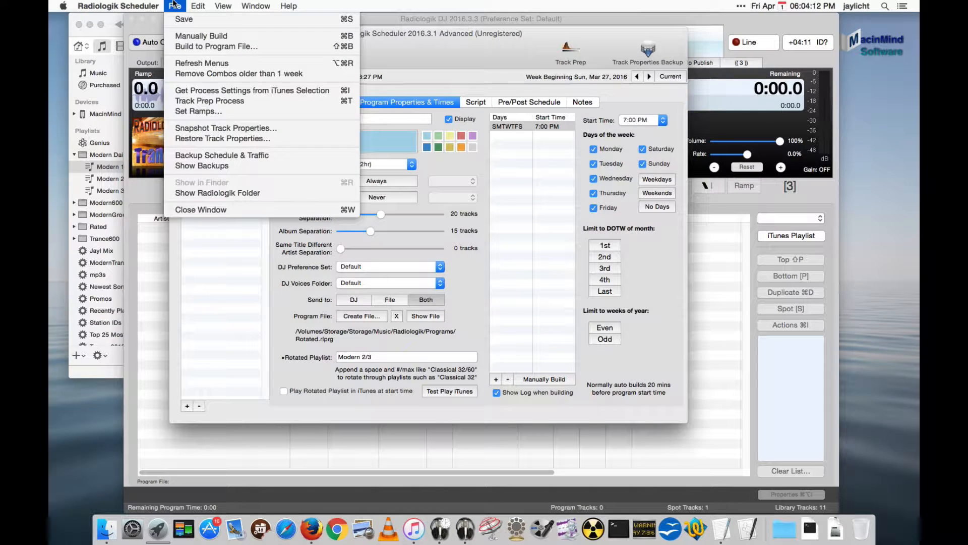
{"action": "left_click", "coordinate": [218, 192]}
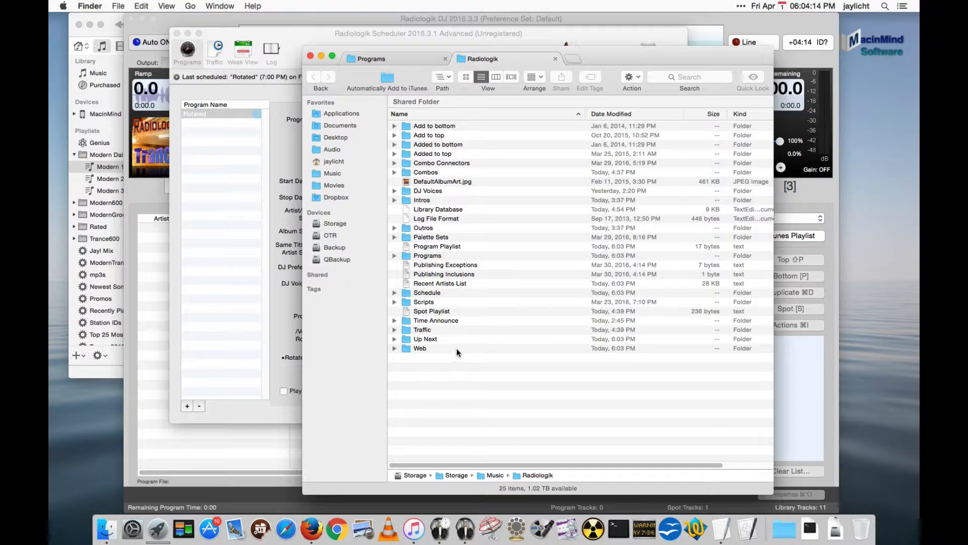
{"action": "double_click", "coordinate": [427, 256]}
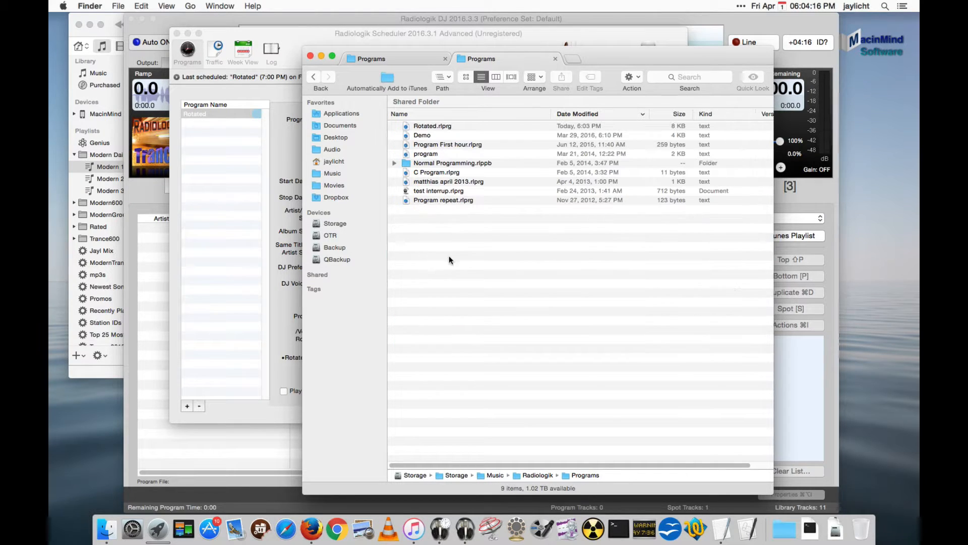
{"action": "left_click", "coordinate": [431, 126]}
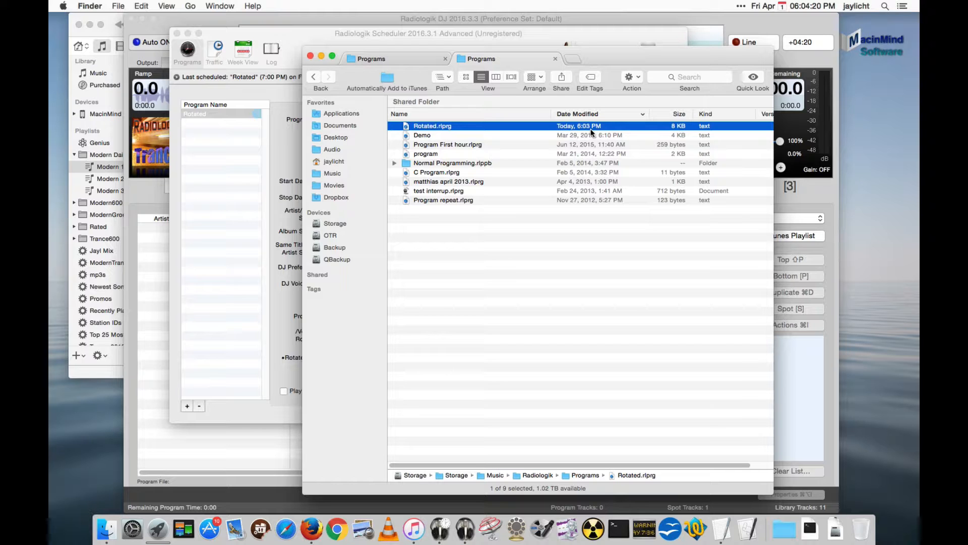
{"action": "left_click_drag", "start_coordinate": [308, 56], "coordinate": [309, 56]}
{"action": "left_click", "coordinate": [311, 55]}
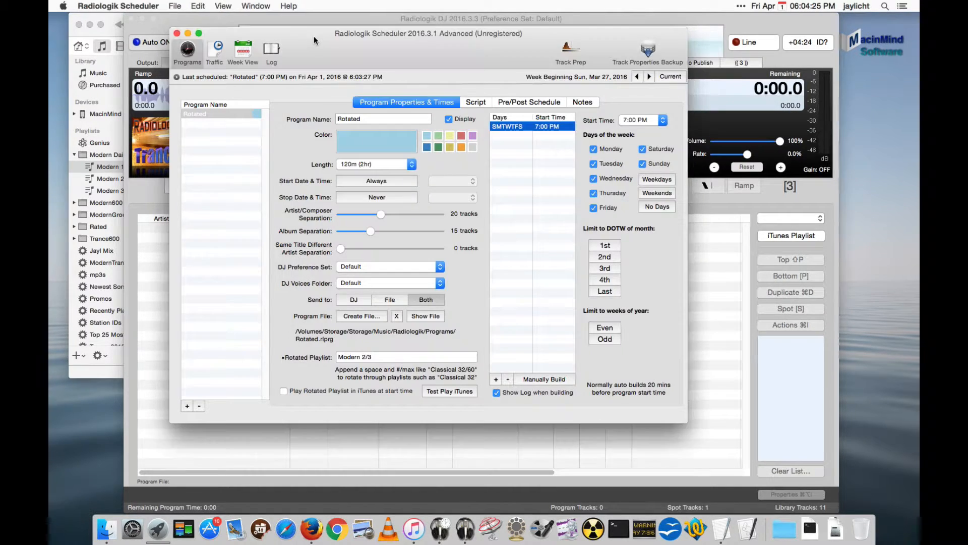
- Add a program named Rotated Replay, scheduled for every weekday and weekend day at 11:00 PM
{"action": "left_click", "coordinate": [186, 406]}
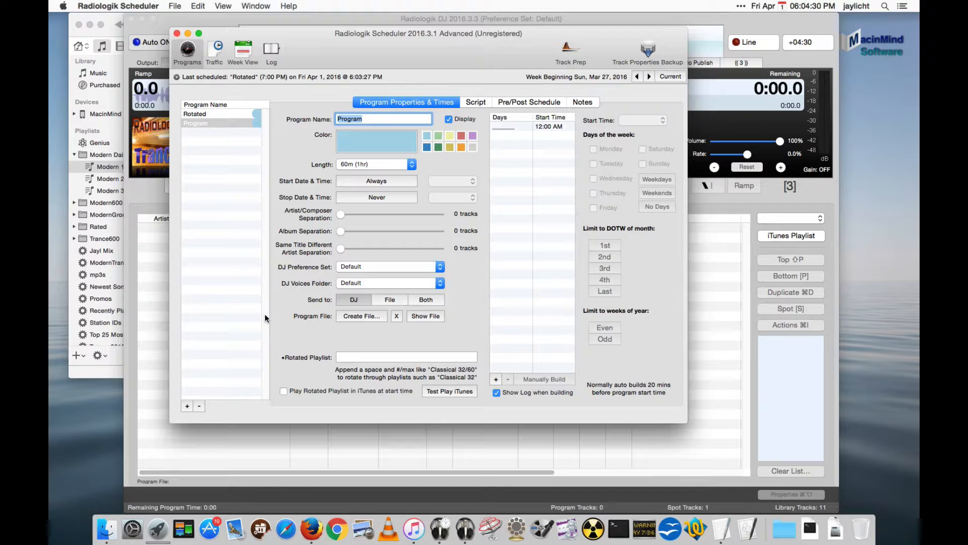
{"action": "type", "text": "Rotated Replay"}
{"action": "left_click", "coordinate": [547, 125]}
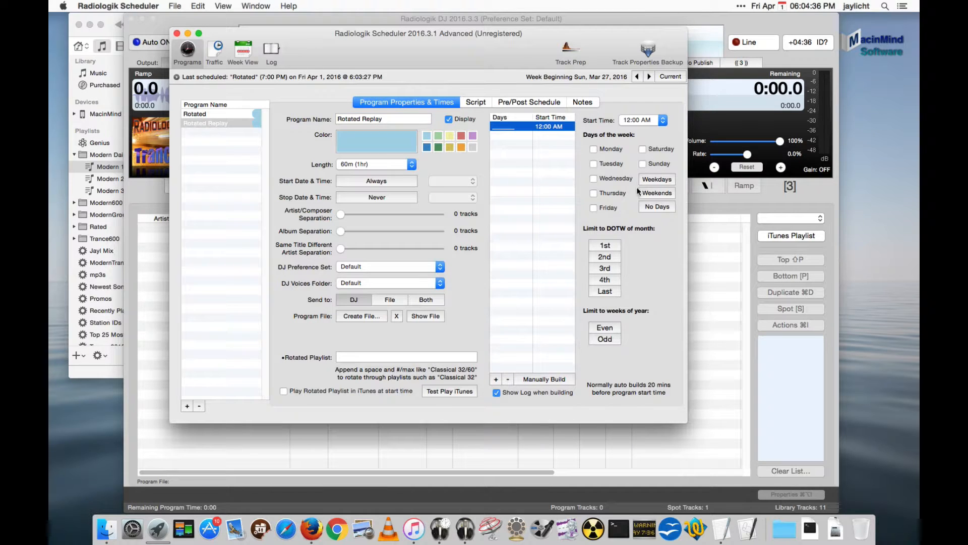
{"action": "left_click", "coordinate": [660, 181]}
{"action": "left_click", "coordinate": [660, 192]}
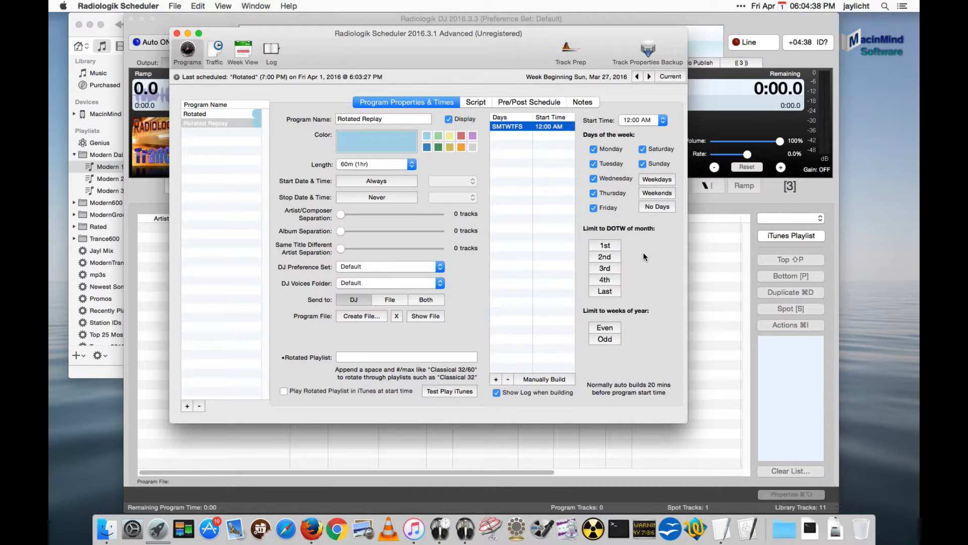
{"action": "left_click", "coordinate": [660, 120]}
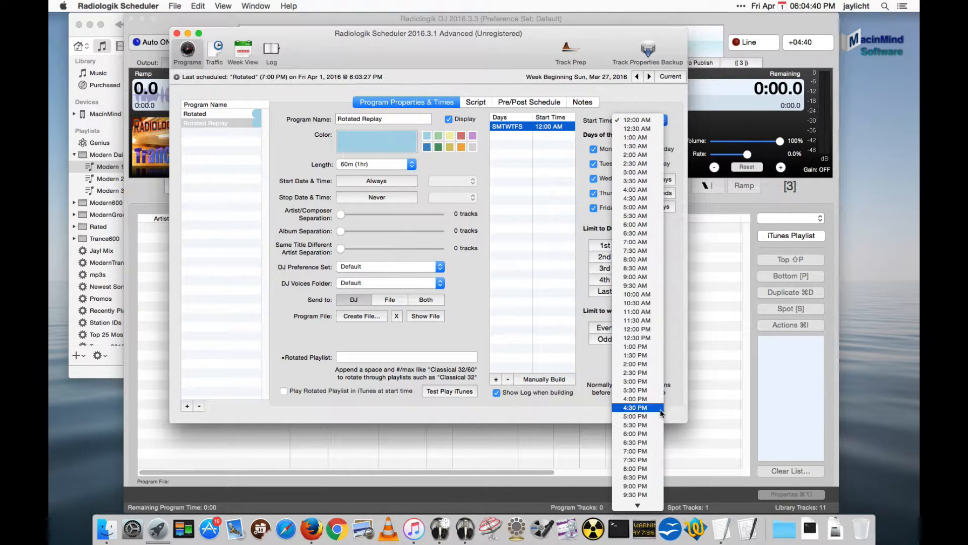
{"action": "left_click", "coordinate": [653, 496]}
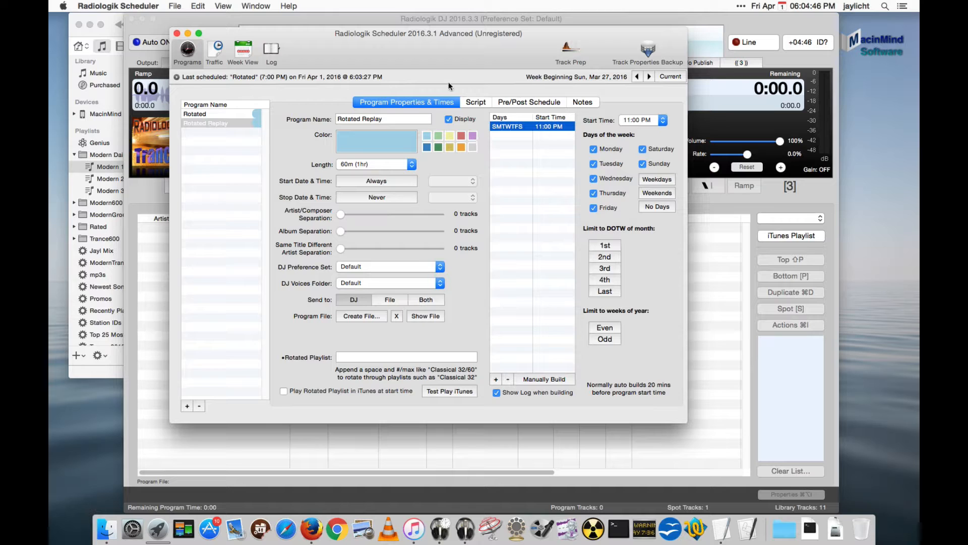
- Add a script line to Rotated Replay with the load command and Rotated.rlprg as its program
{"action": "left_click", "coordinate": [474, 103]}
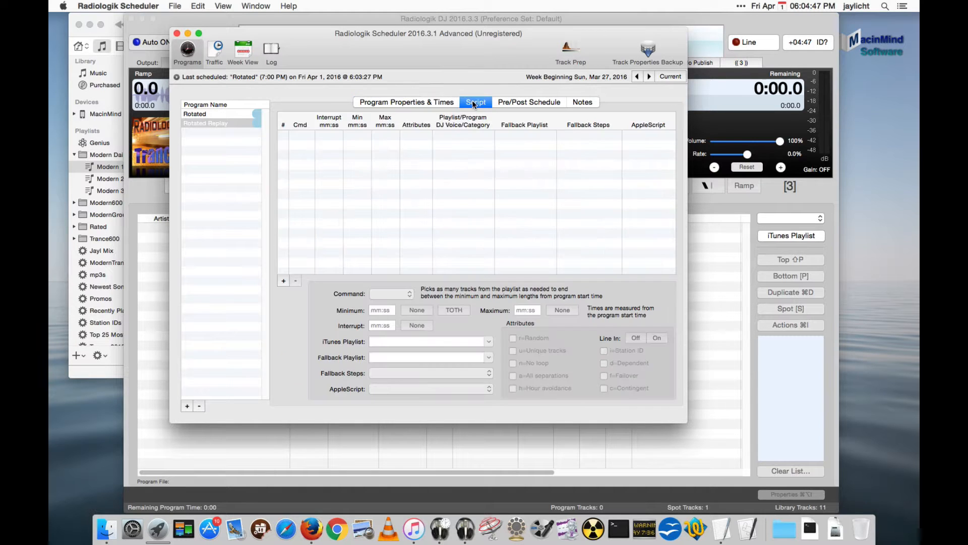
{"action": "left_click", "coordinate": [283, 281]}
{"action": "left_click", "coordinate": [382, 294]}
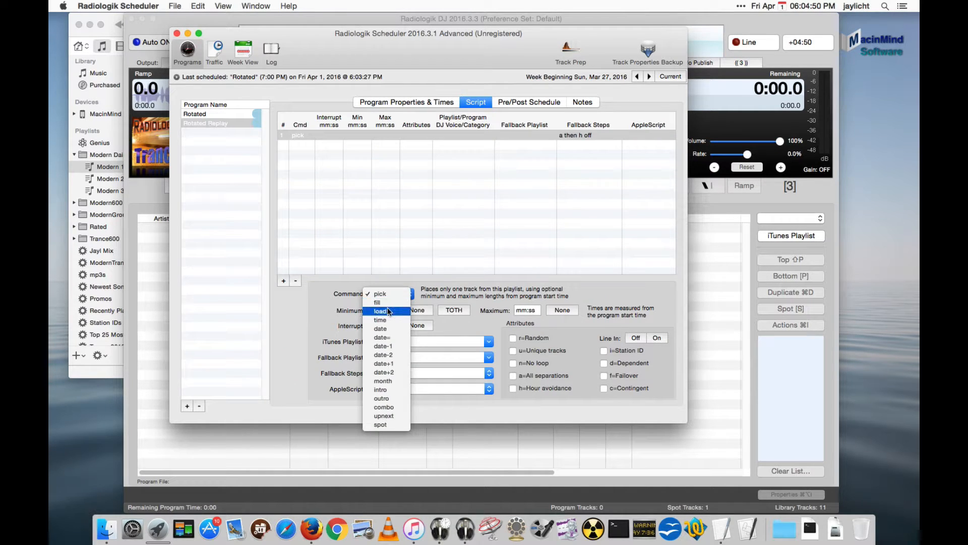
{"action": "left_click", "coordinate": [387, 310]}
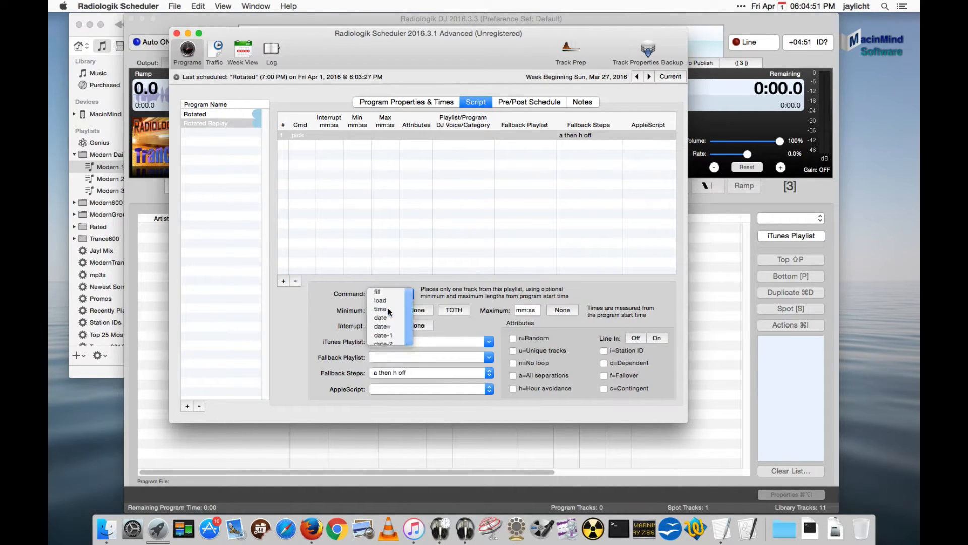
{"action": "left_click", "coordinate": [487, 342]}
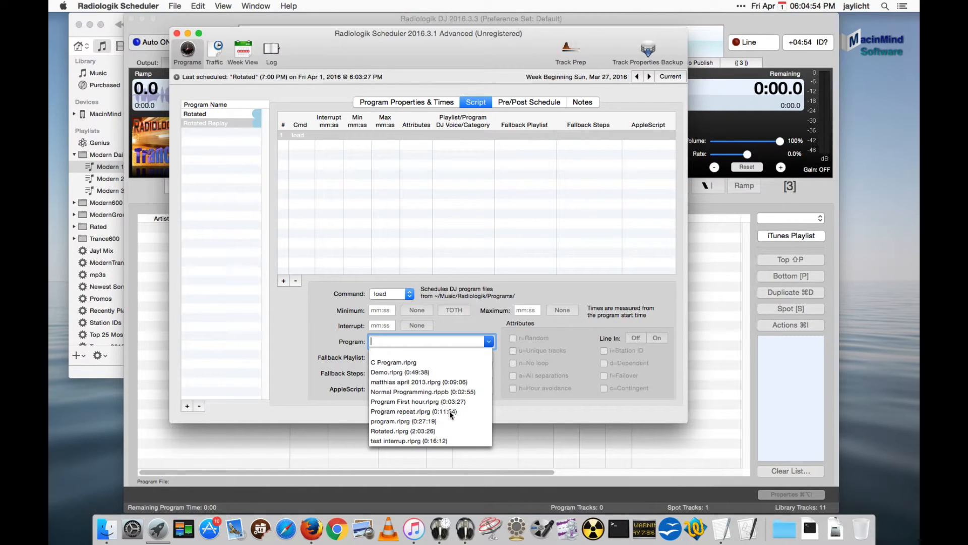
{"action": "left_click", "coordinate": [406, 430]}
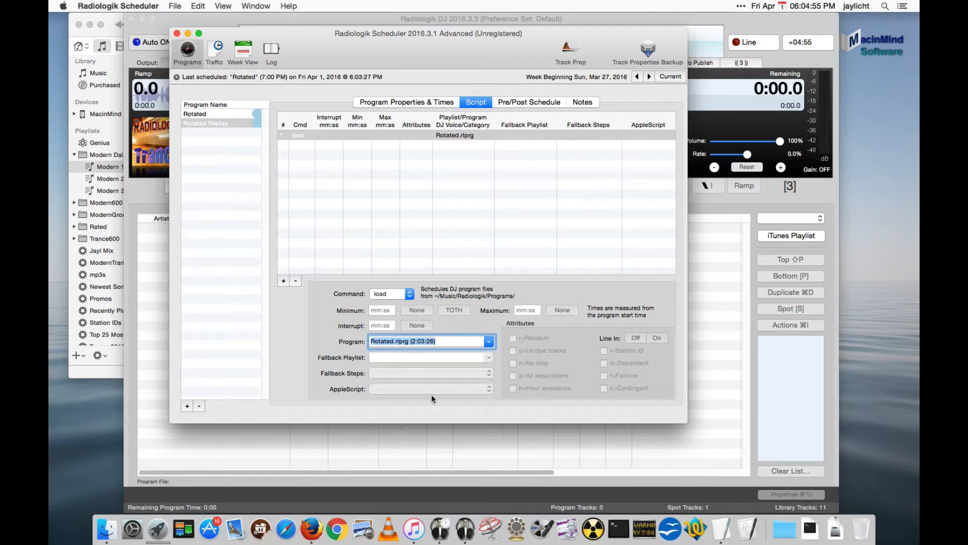
- Manually build Rotated Replay for its 11:00 PM start and review the program queue in Radiologik DJ
{"action": "left_click", "coordinate": [409, 101]}
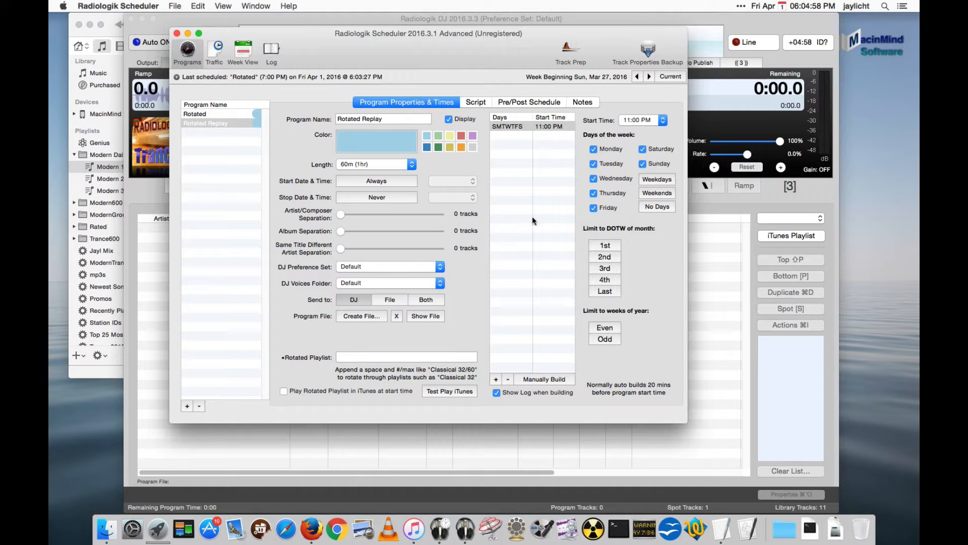
{"action": "left_click", "coordinate": [561, 377]}
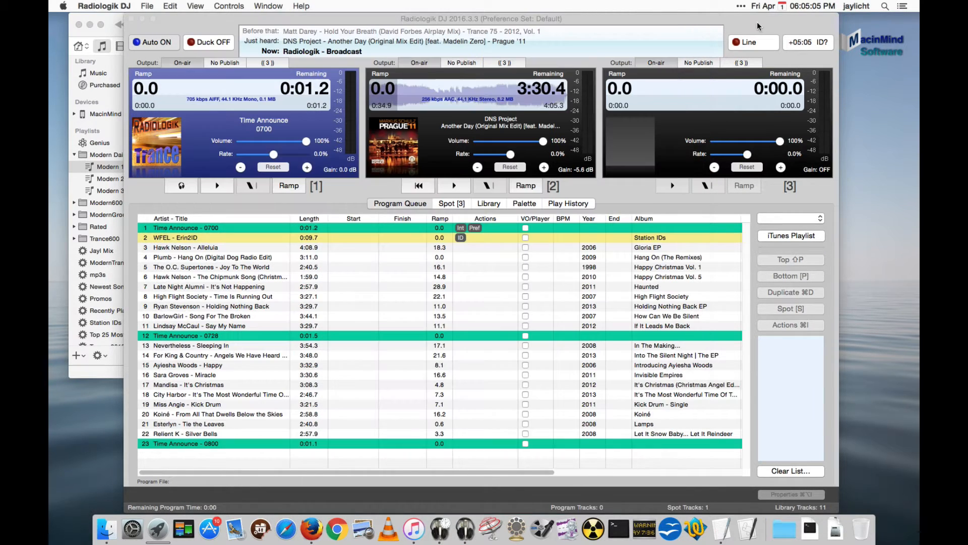
{"action": "left_click", "coordinate": [752, 27]}
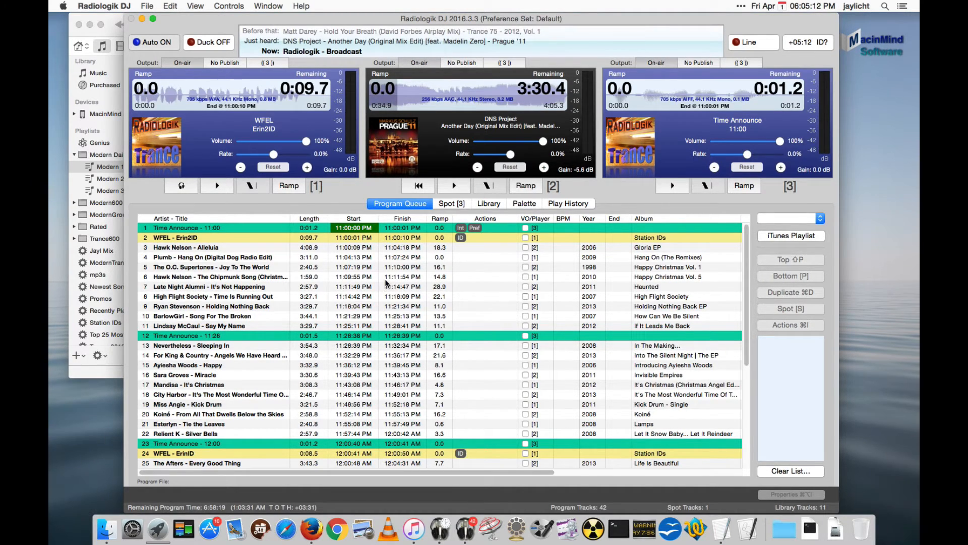
{"action": "scroll", "coordinate": [391, 313], "scroll_direction": "down", "scroll_amount": 5}
{"action": "scroll", "coordinate": [392, 318], "scroll_direction": "up", "scroll_amount": 5}
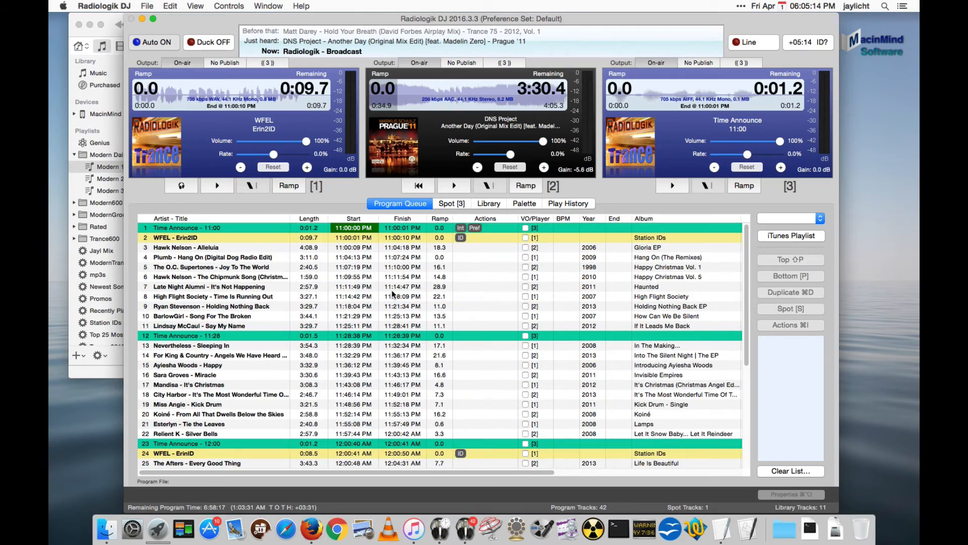